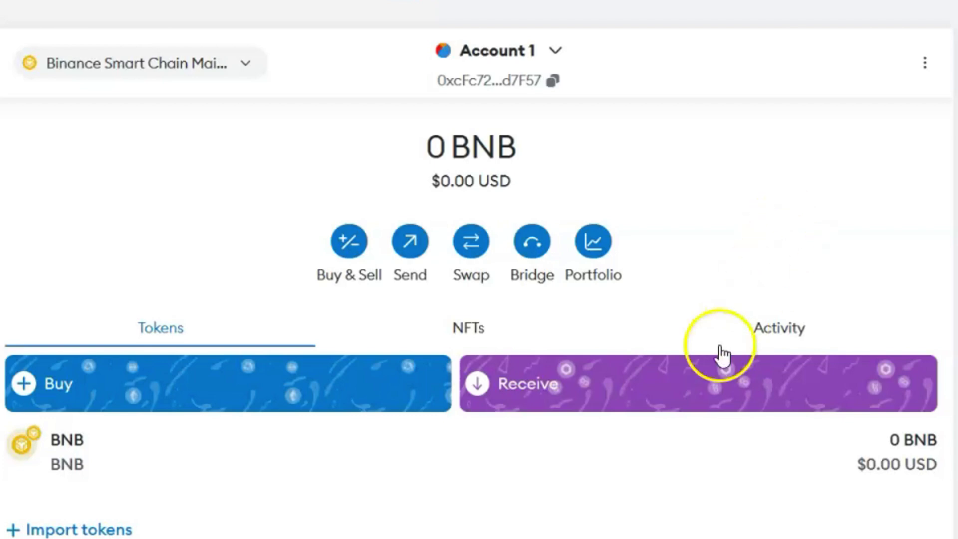
scroll(722, 352, down, 1)
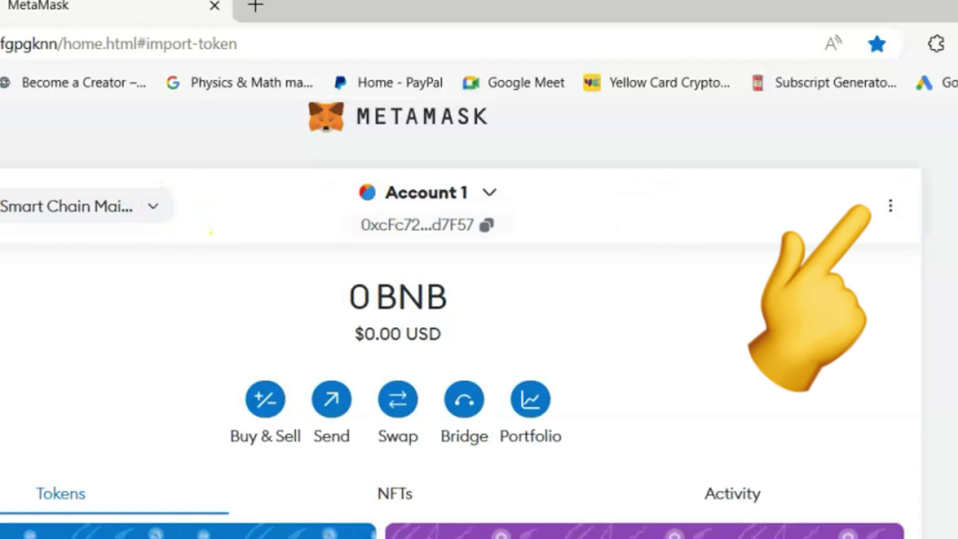
- Open MetaMask Settings from the three-dot account menu
click(891, 210)
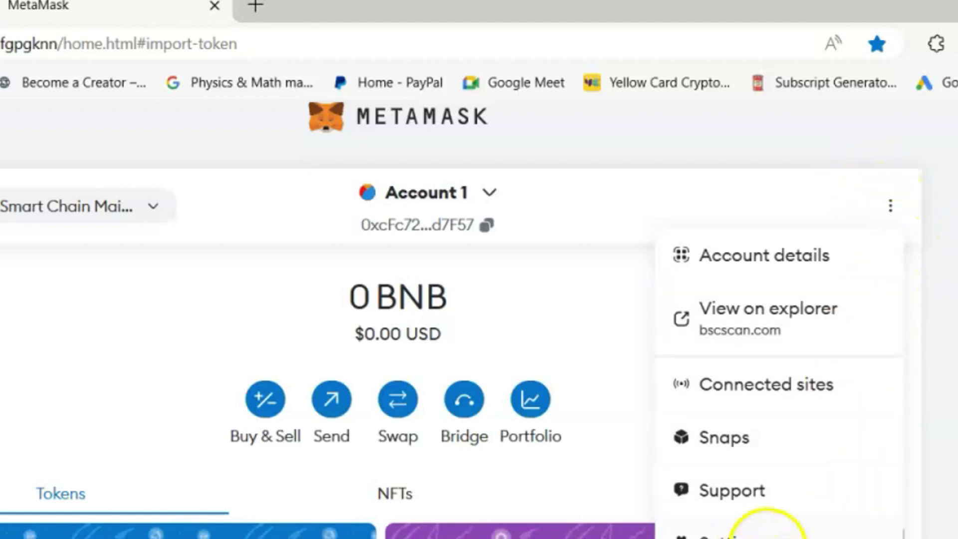
click(744, 532)
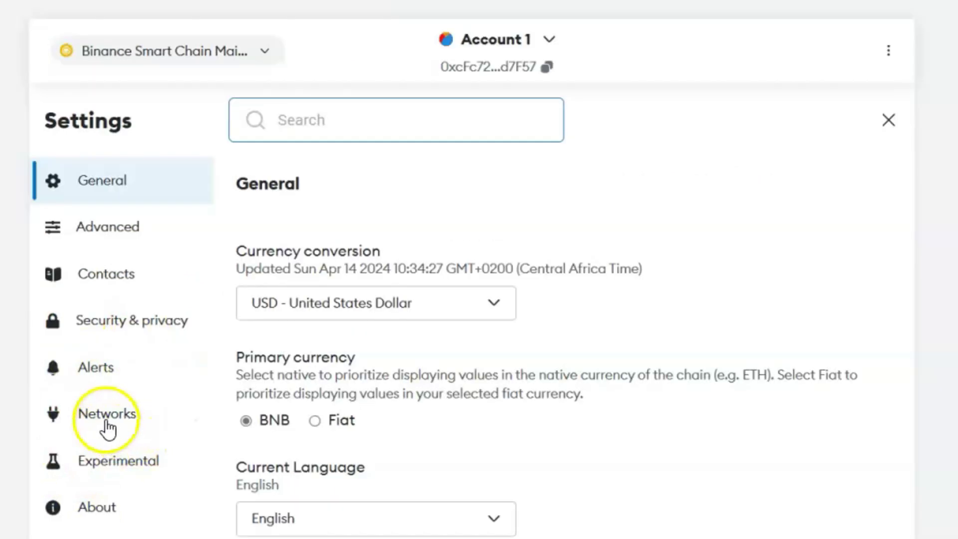
- Go to the Networks settings and start adding a new network
click(107, 419)
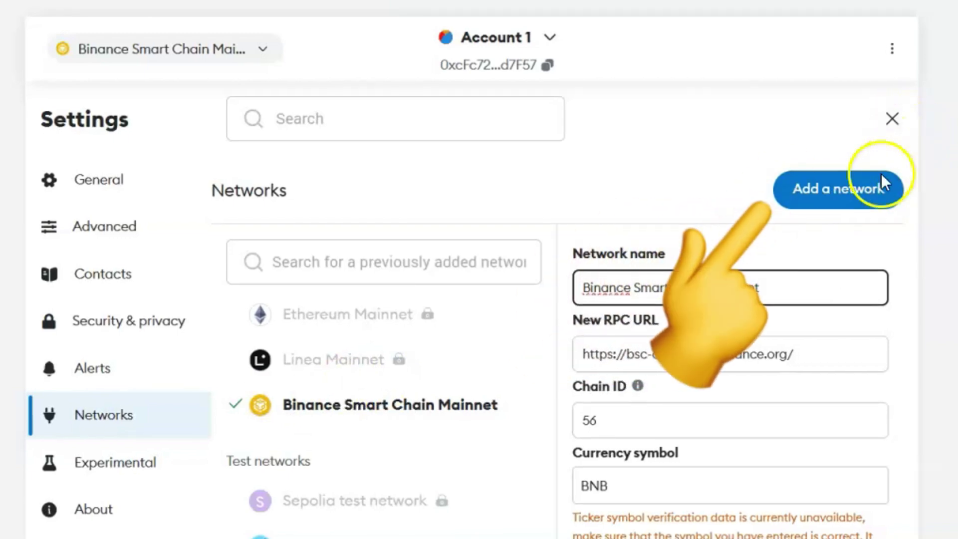
click(827, 192)
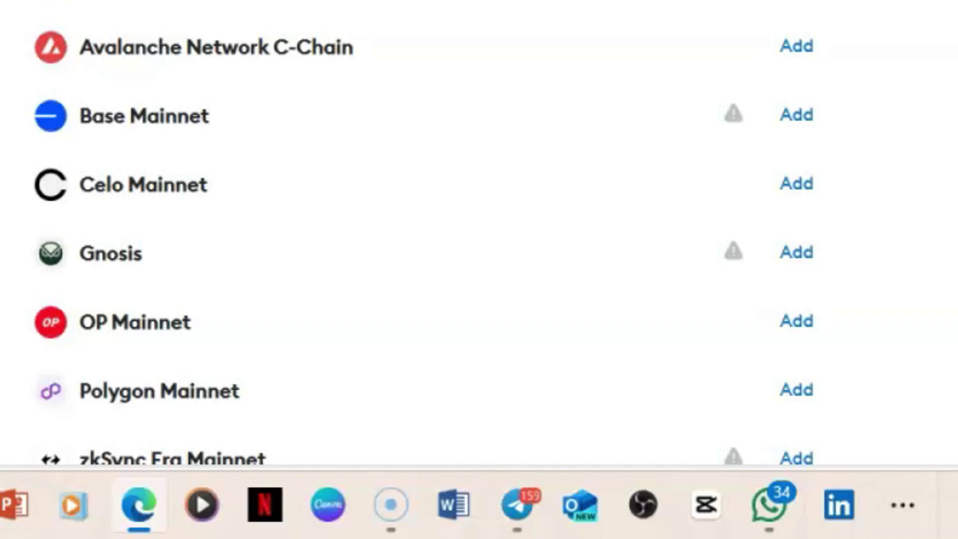
scroll(690, 181, down, 1)
scroll(691, 181, down, 2)
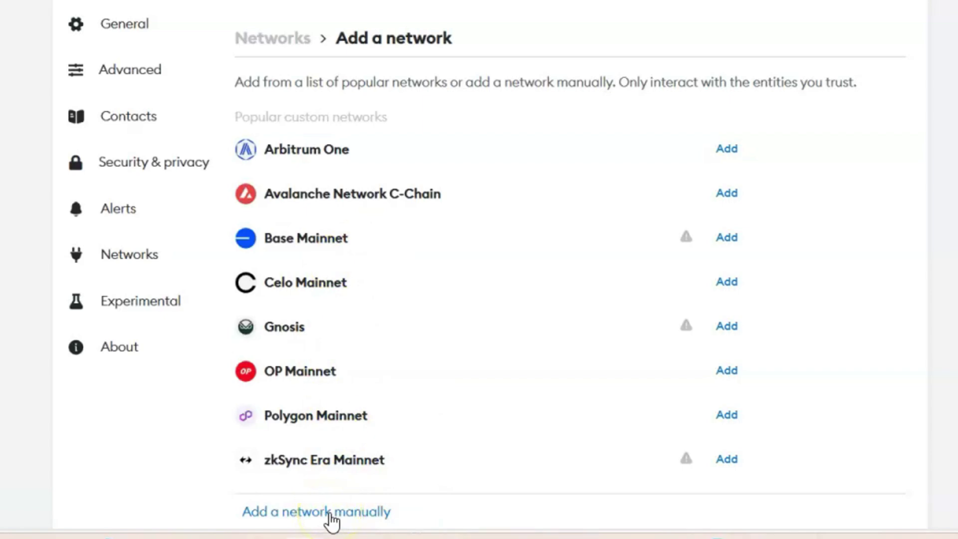
- Choose manual network entry and name the network CORE, removing the stray 9
click(330, 515)
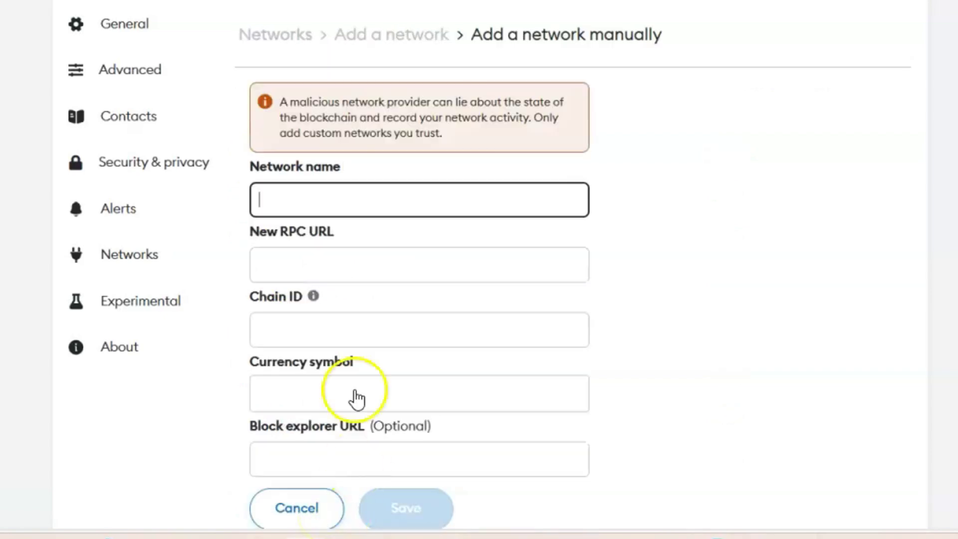
click(356, 203)
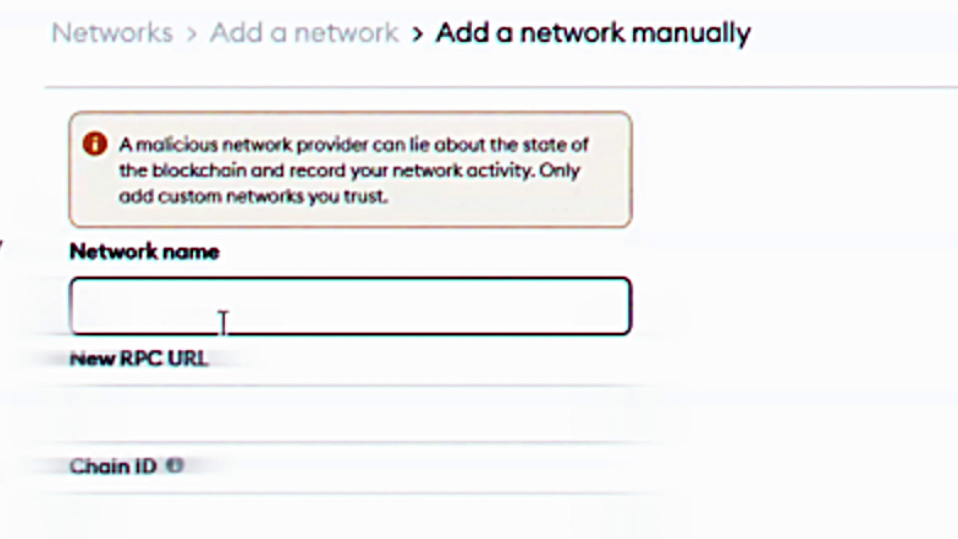
text(C)
text(O9R)
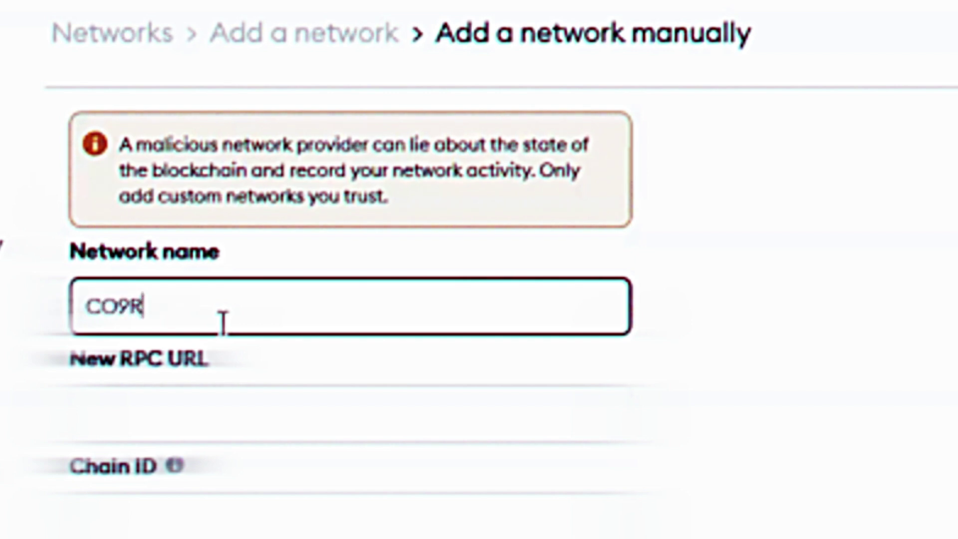
text(E)
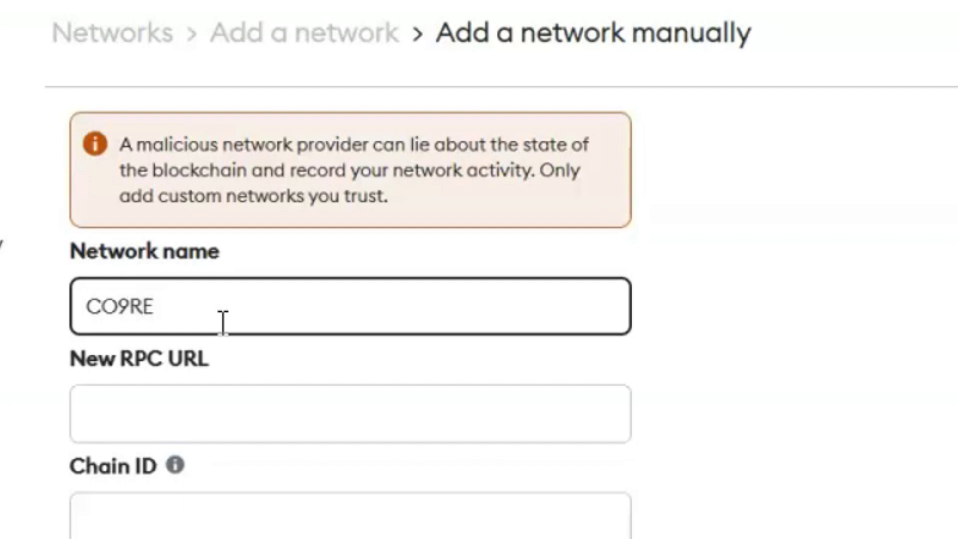
key(Left)
key(Left)
key(BackSpace)
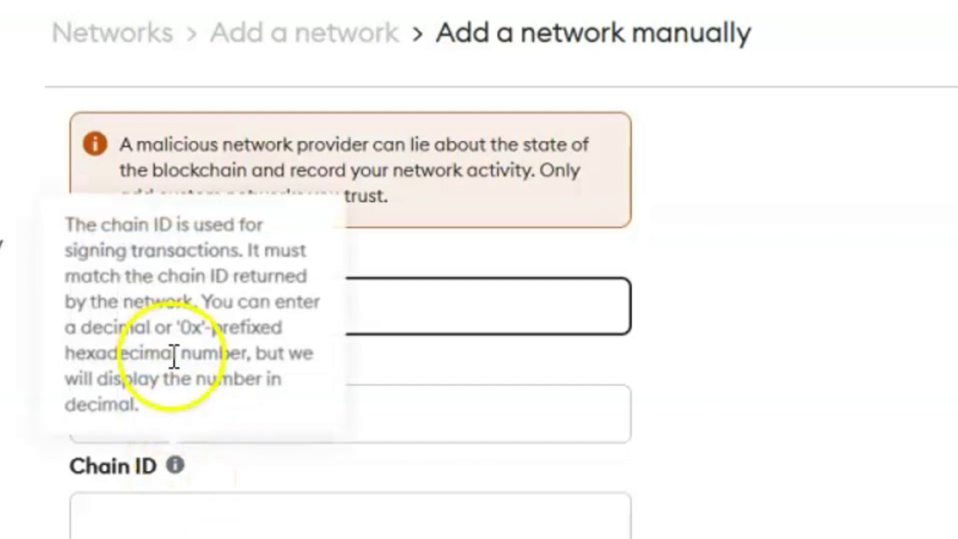
click(390, 437)
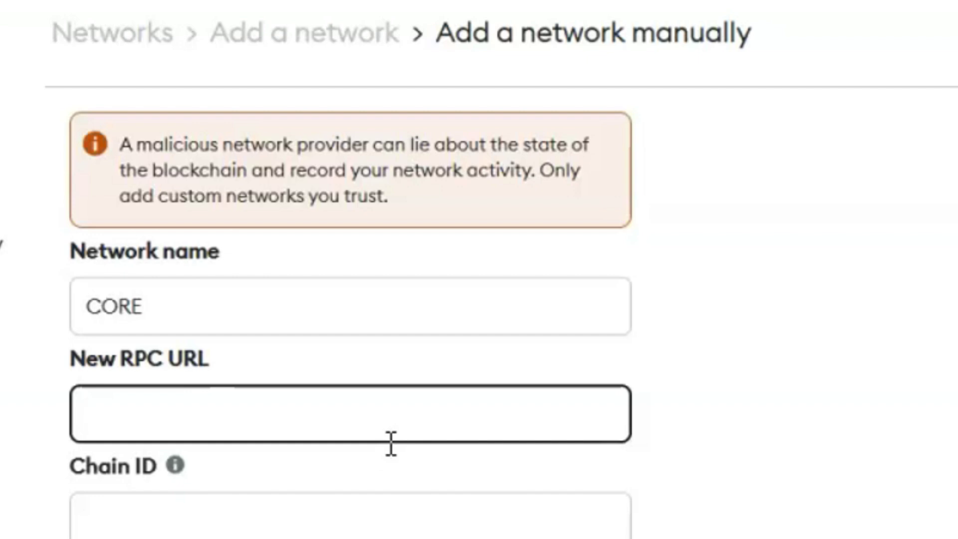
text(http)
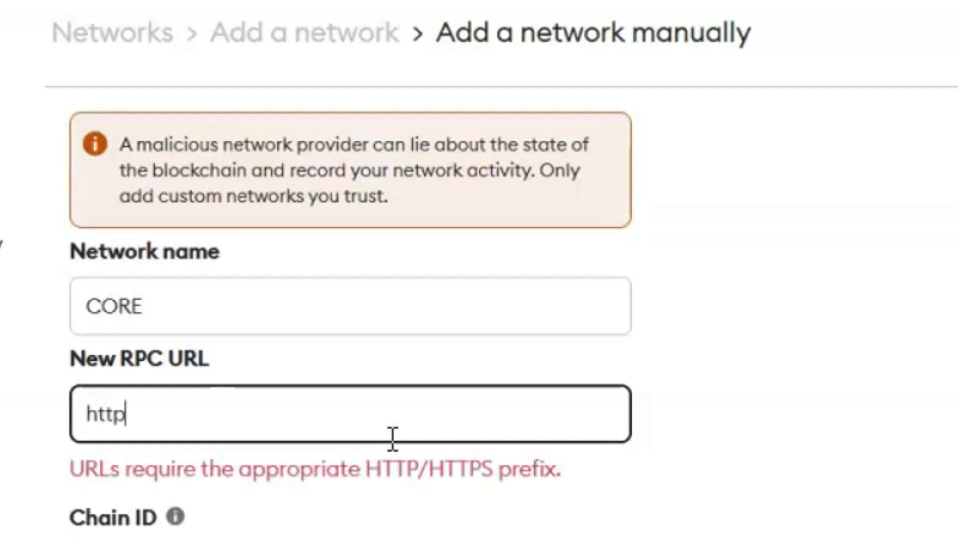
text(s)
text(:)
text(//)
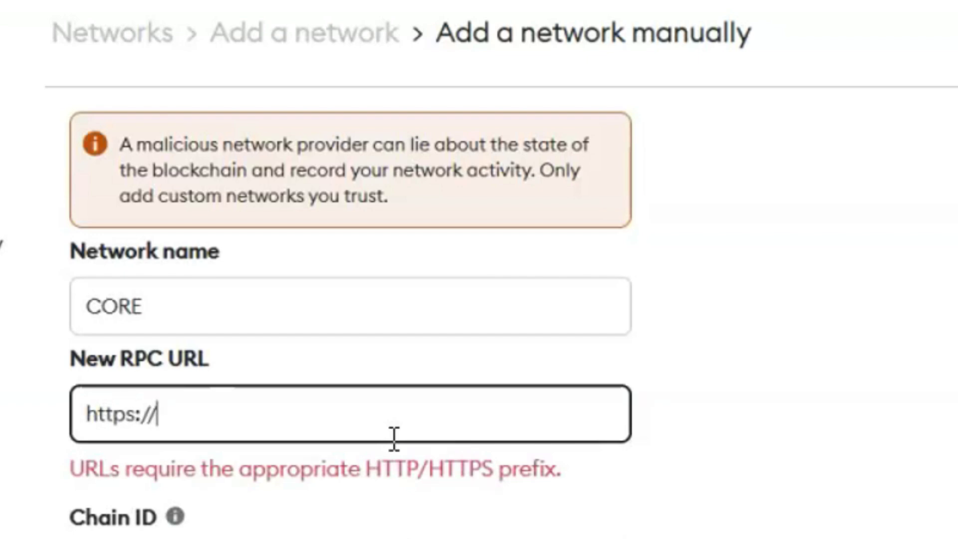
text(rpc)
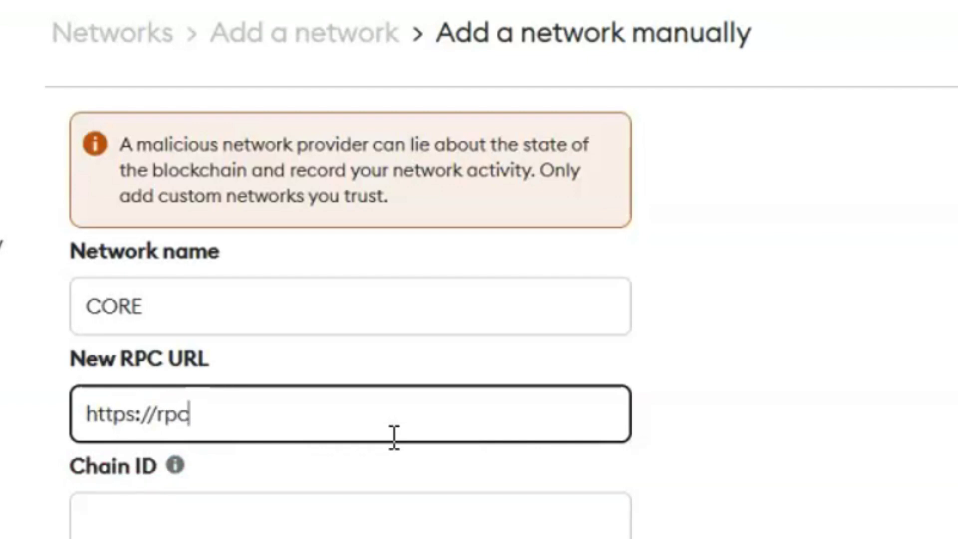
text(.)
text(Core)
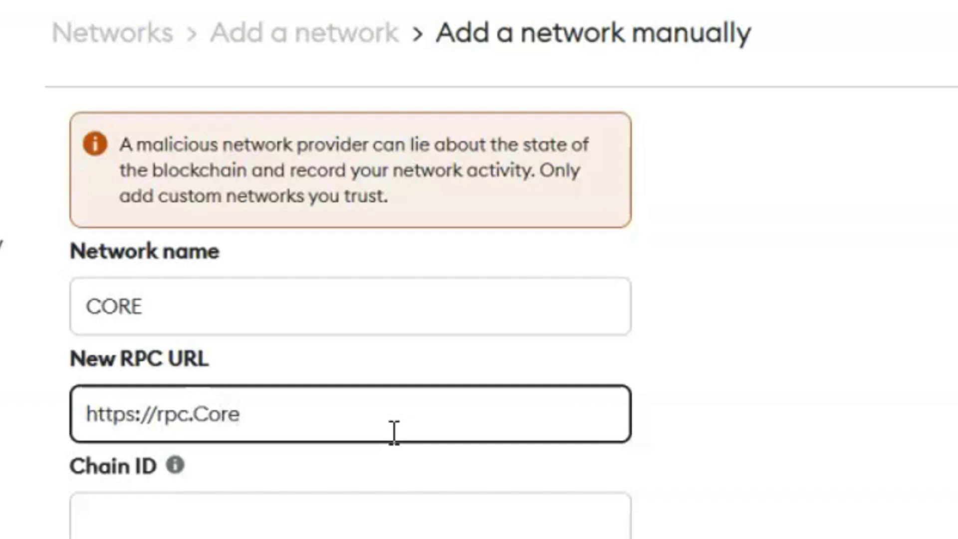
text(d)
text(d)
text(o)
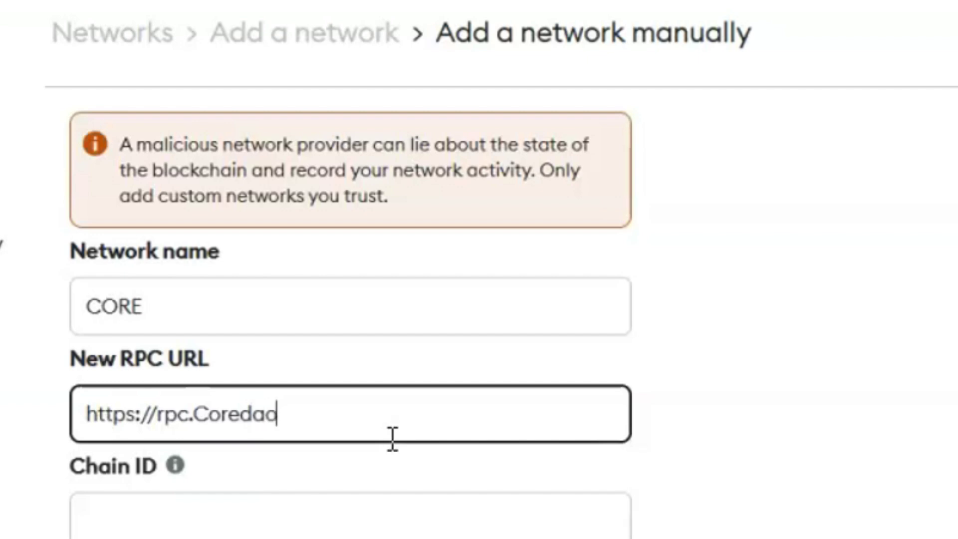
text(.org)
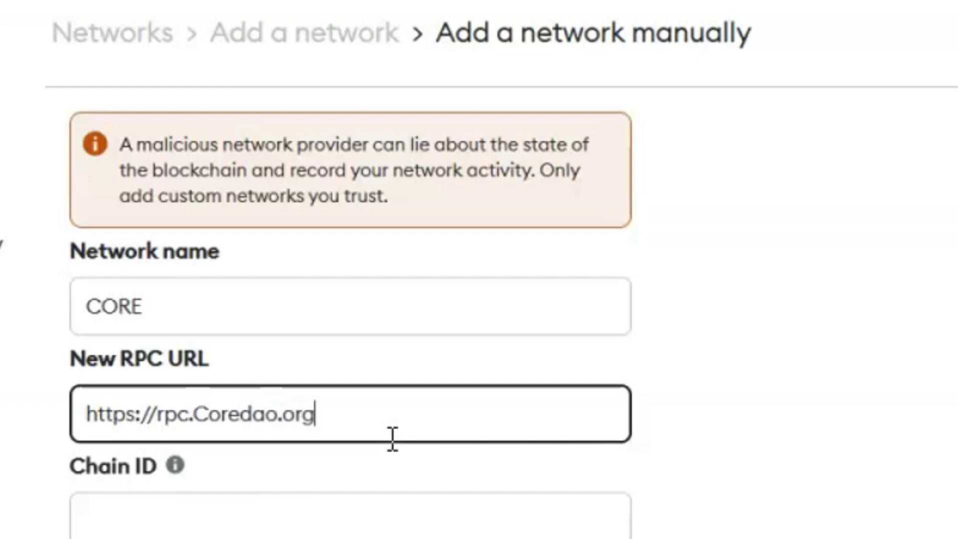
- Enter chain ID 1116, currency symbol CORE and the coredao scan block explorer URL
click(318, 515)
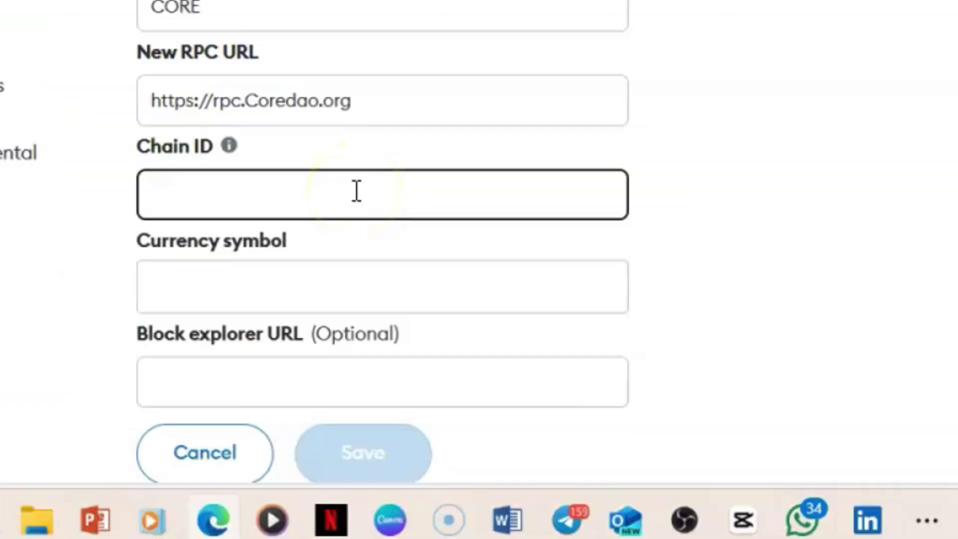
text(111)
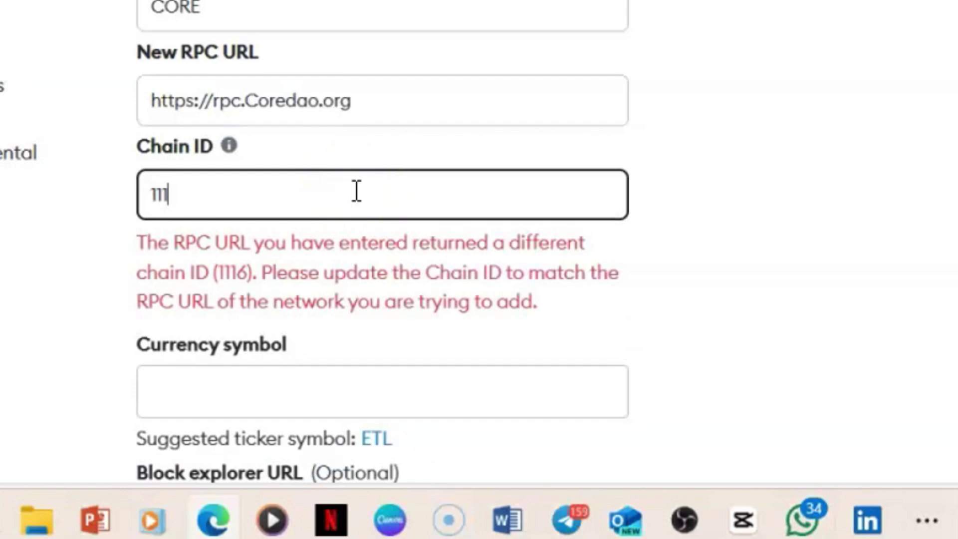
text(6)
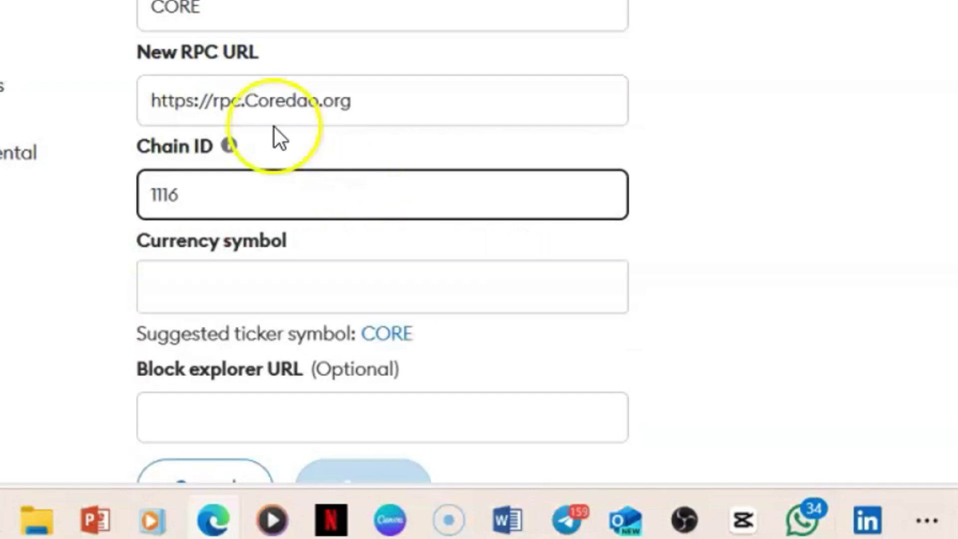
click(330, 285)
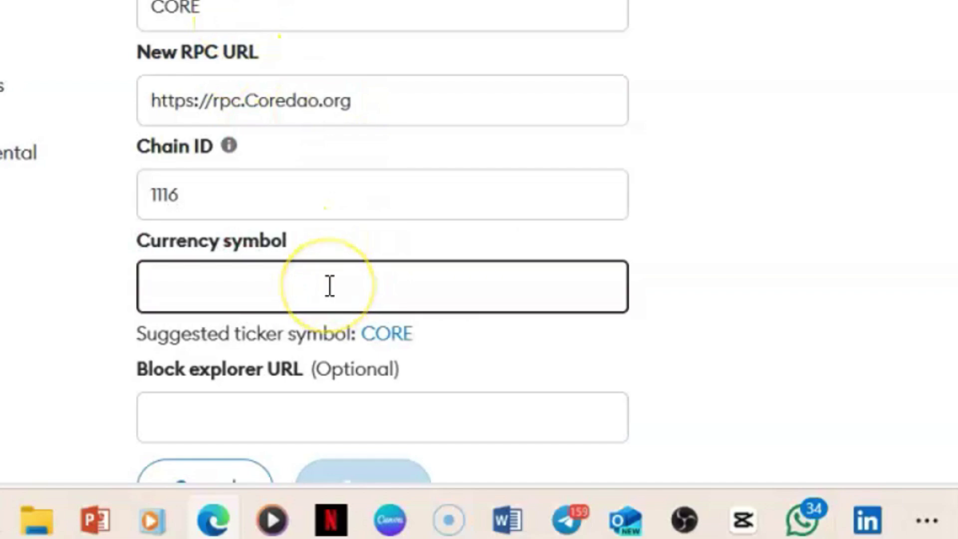
text(C)
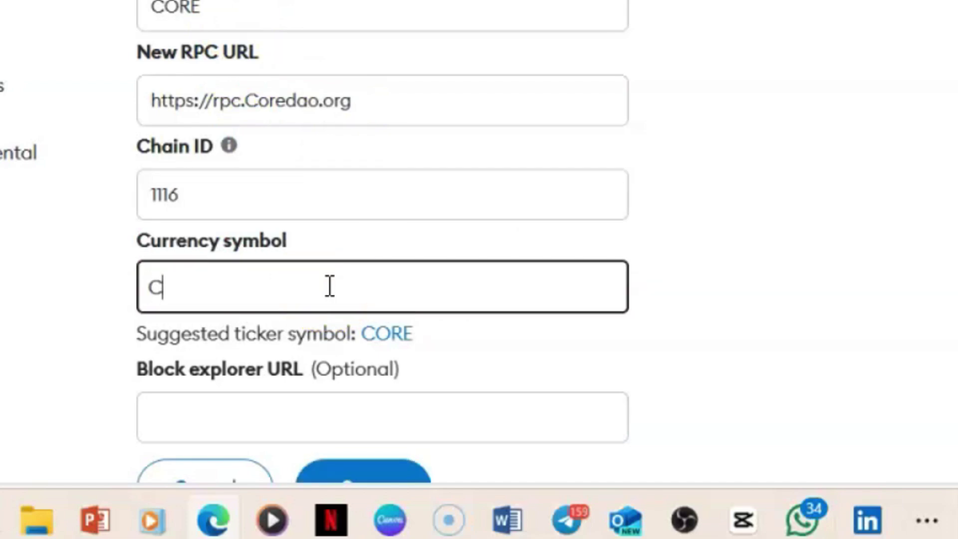
text(ORE)
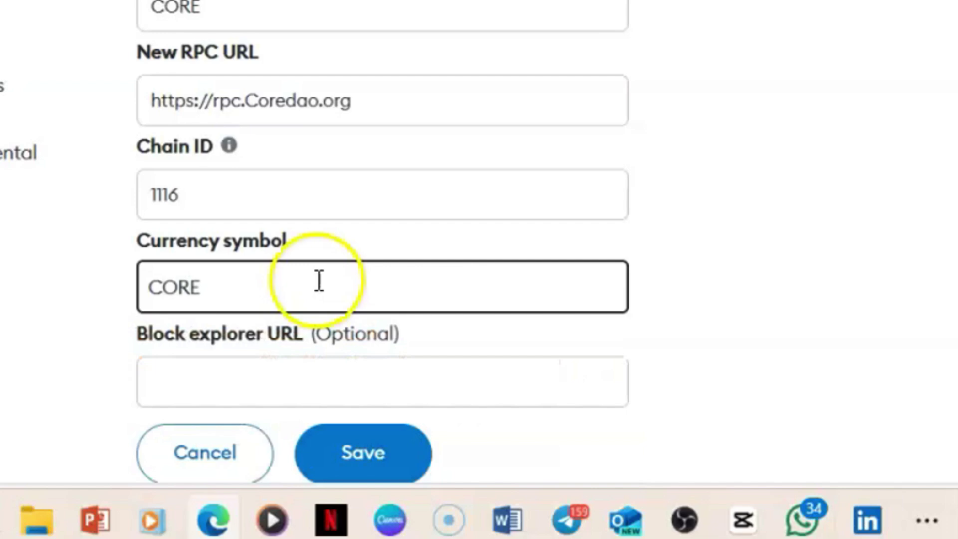
scroll(353, 288, down, 1)
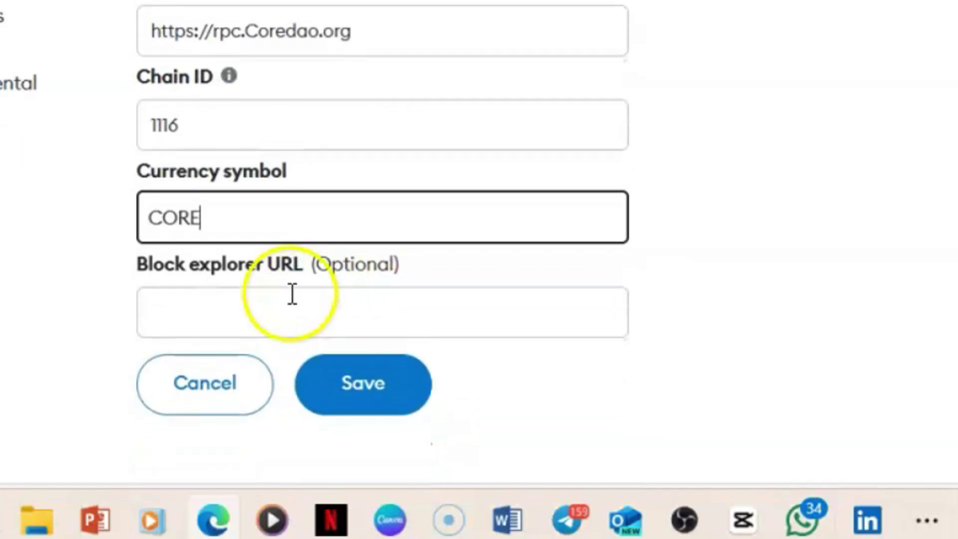
click(247, 309)
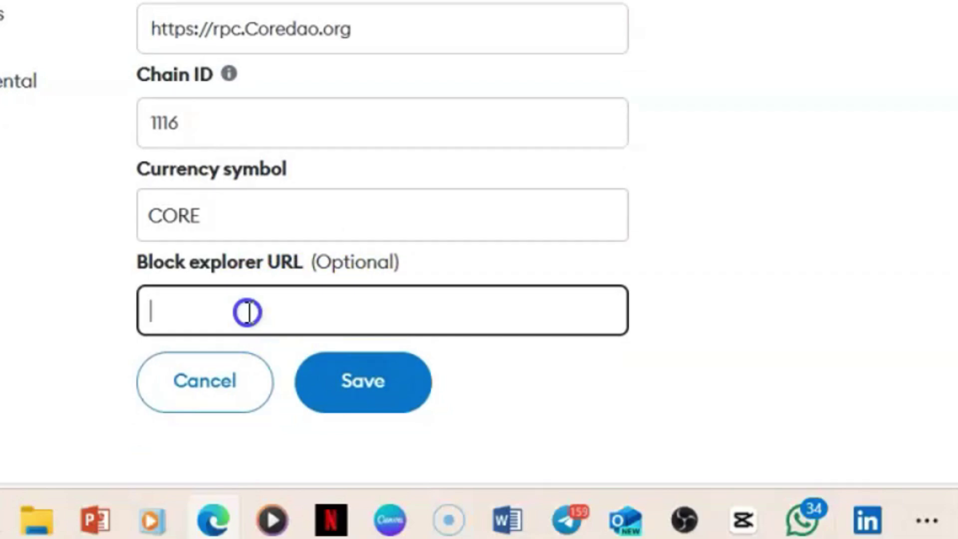
text(htt)
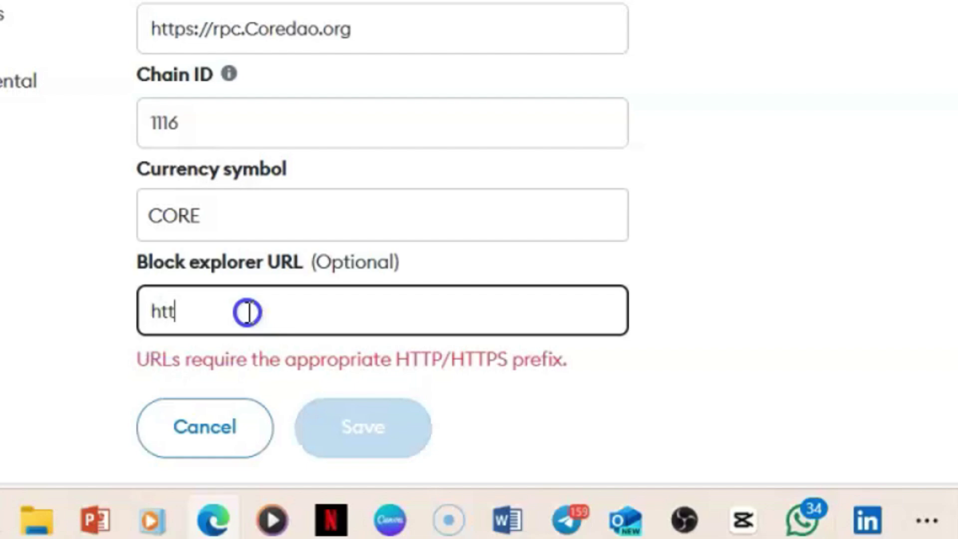
text(p)
text(s)
text(:)
text(//)
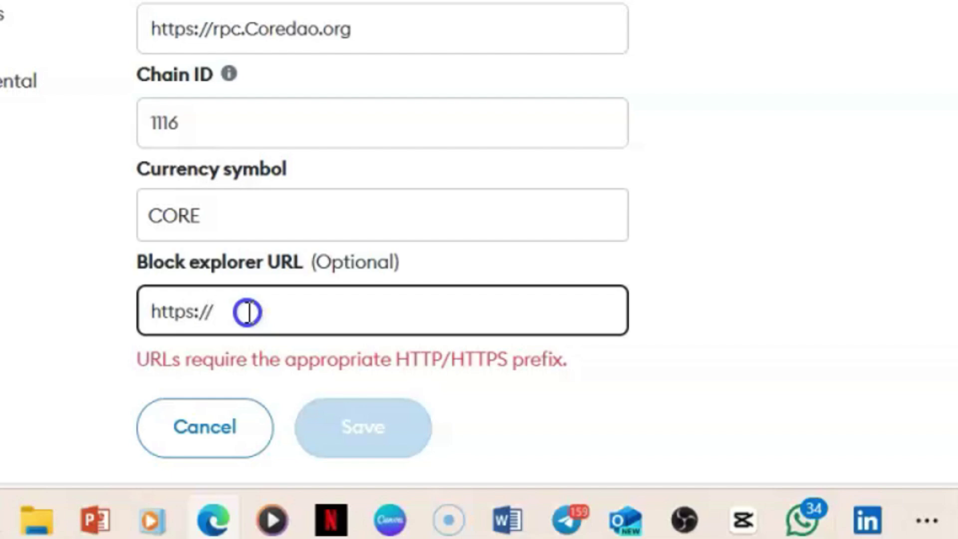
text(Ss)
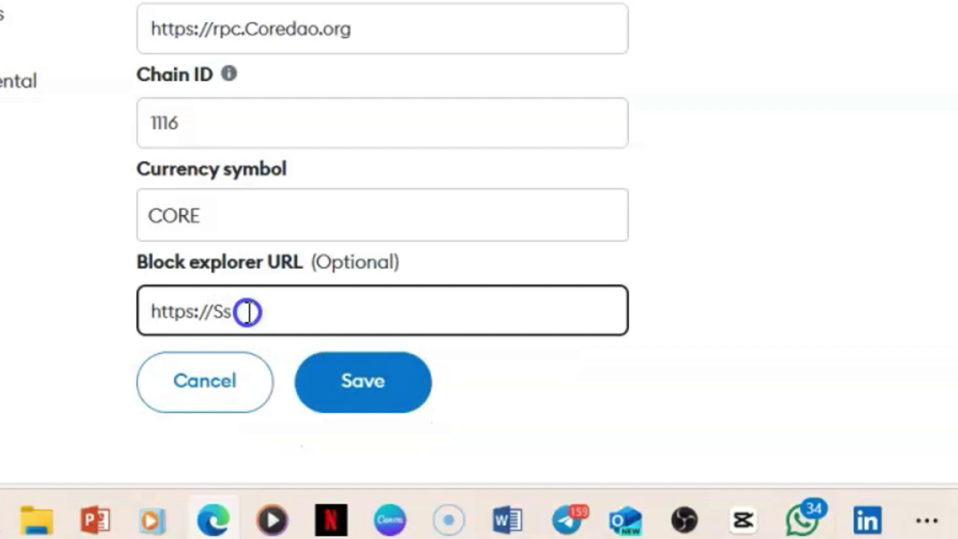
key(BackSpace)
text(co)
text(n)
text(.co)
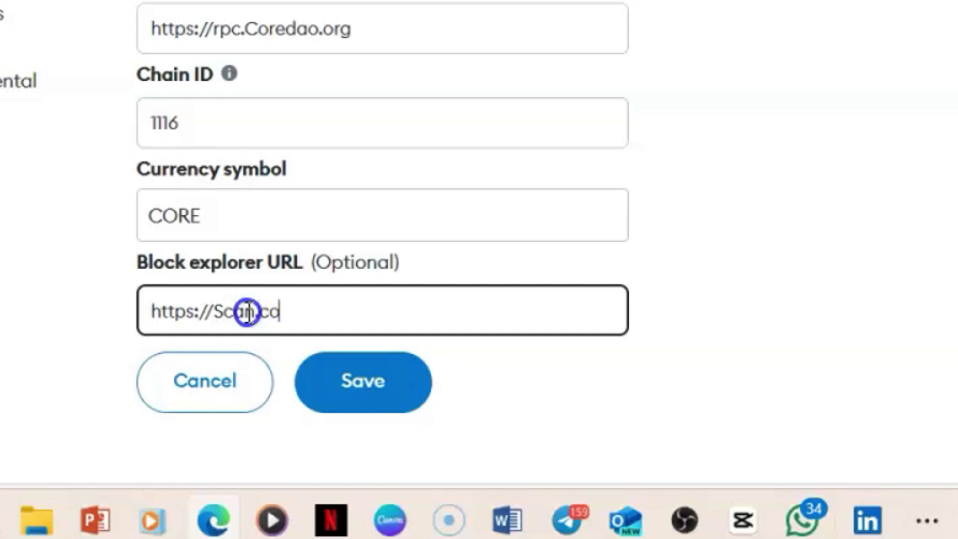
text(re)
text(dao)
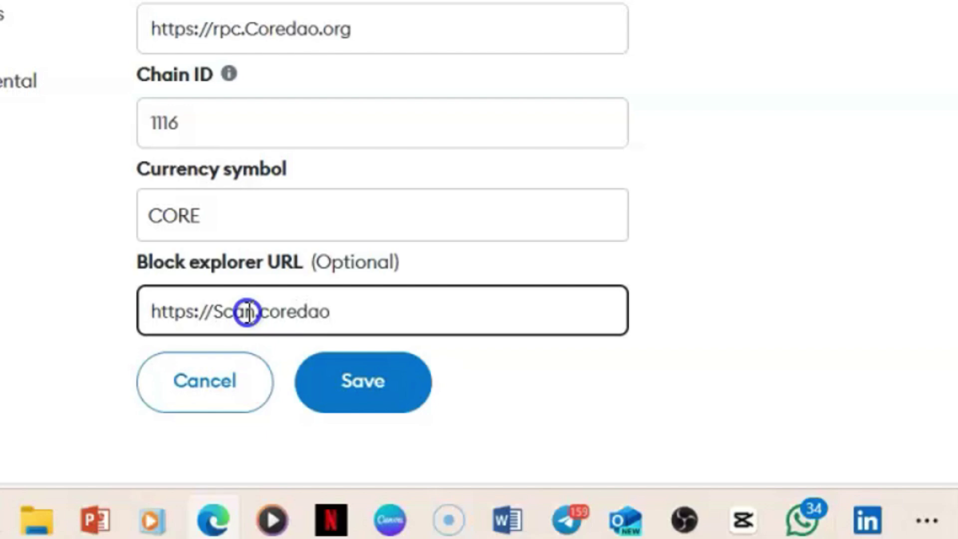
text(.o)
text(rg)
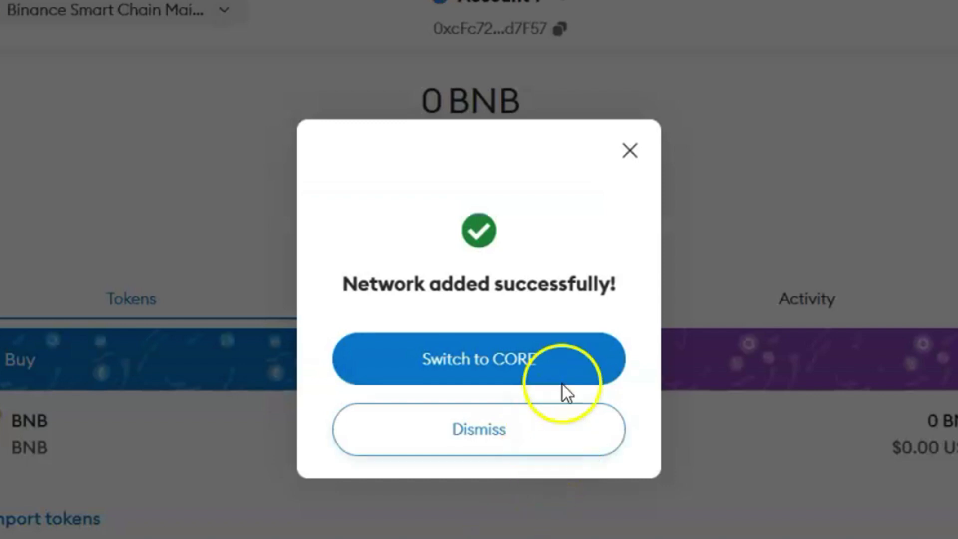
- Save the network and switch the wallet to CORE, showing a 0.0023 CORE balance
click(503, 375)
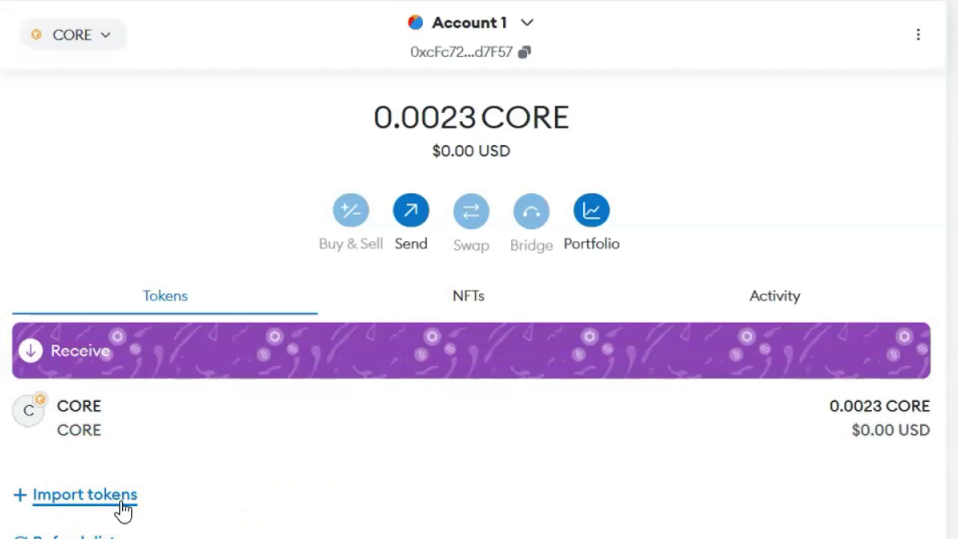
- Start a custom token import, then copy the message from the contract-address chat in WhatsApp
click(122, 502)
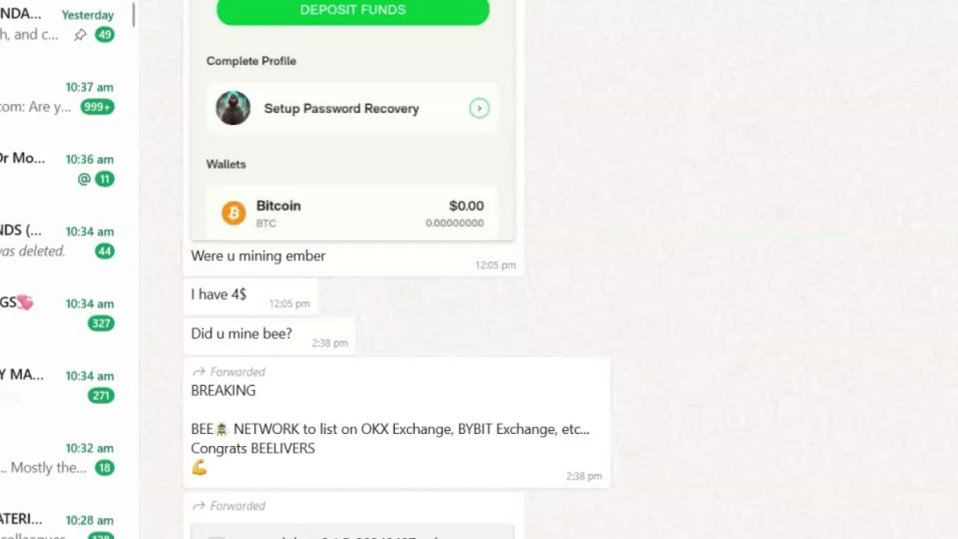
scroll(67, 269, down, 3)
scroll(67, 270, down, 5)
scroll(68, 269, down, 5)
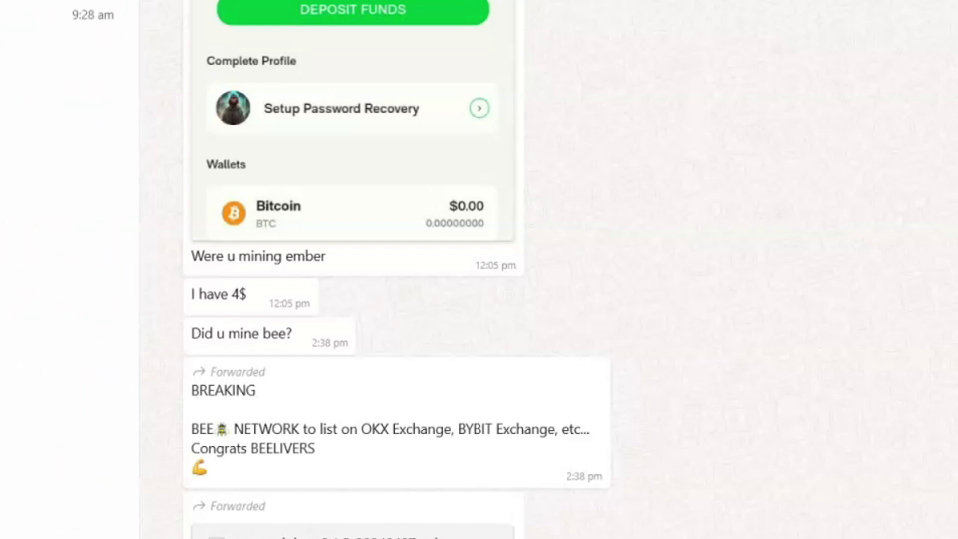
click(63, 30)
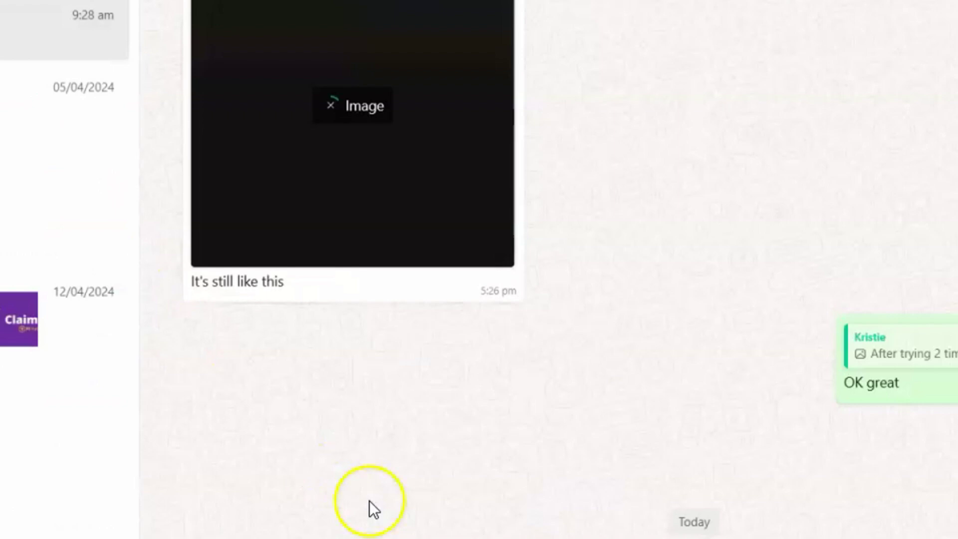
scroll(460, 396, up, 3)
scroll(462, 389, up, 3)
scroll(463, 384, up, 2)
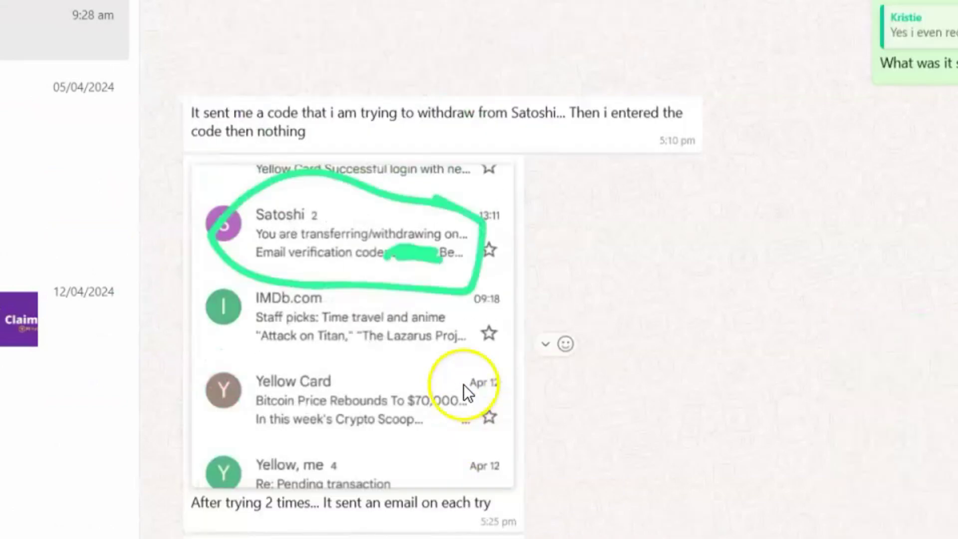
scroll(464, 383, up, 3)
scroll(462, 384, up, 3)
scroll(461, 385, up, 1)
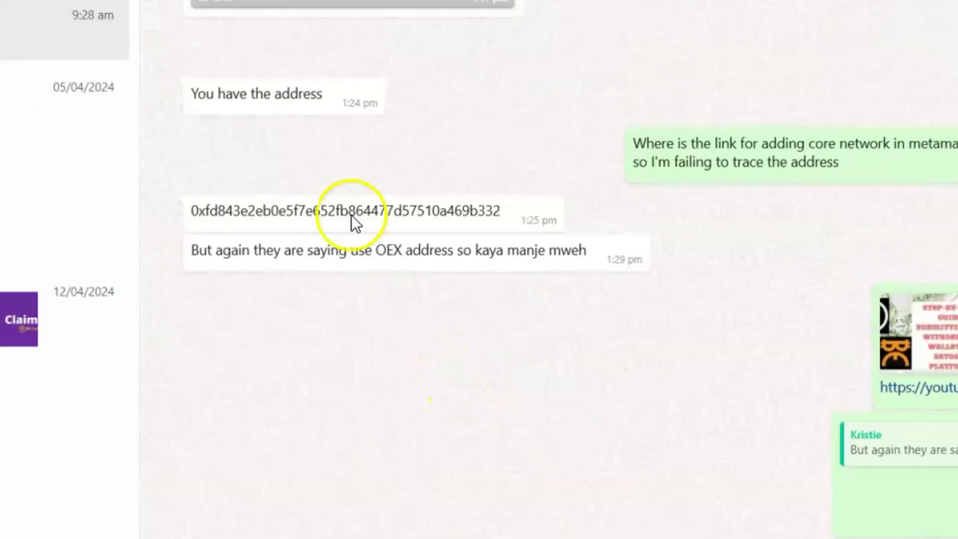
right_click(364, 239)
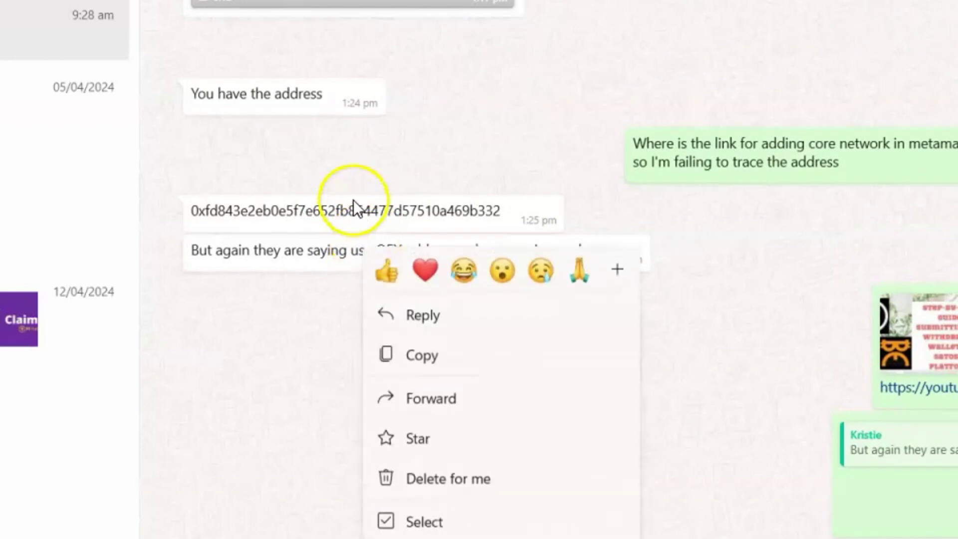
click(397, 357)
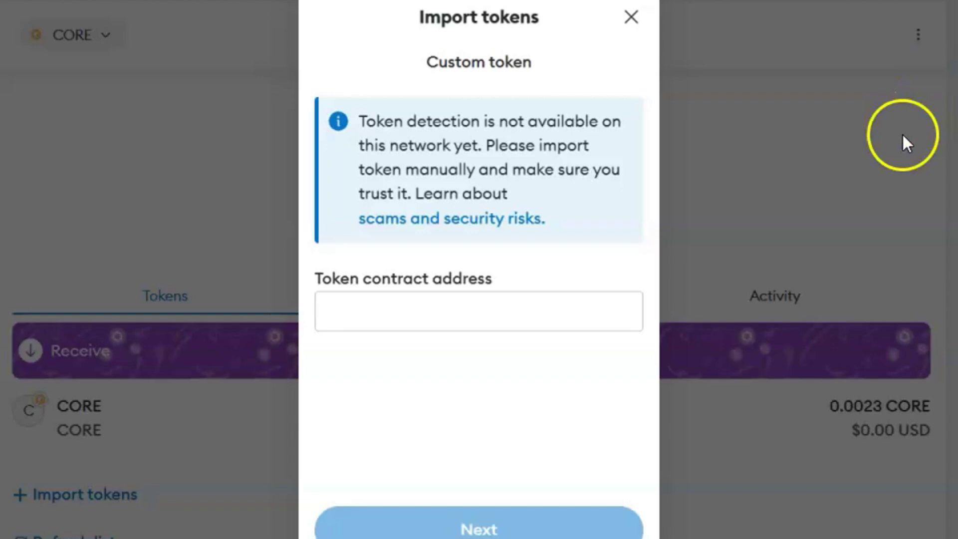
- Paste the copied chat text as the token contract address, then delete the invalid entry
click(512, 303)
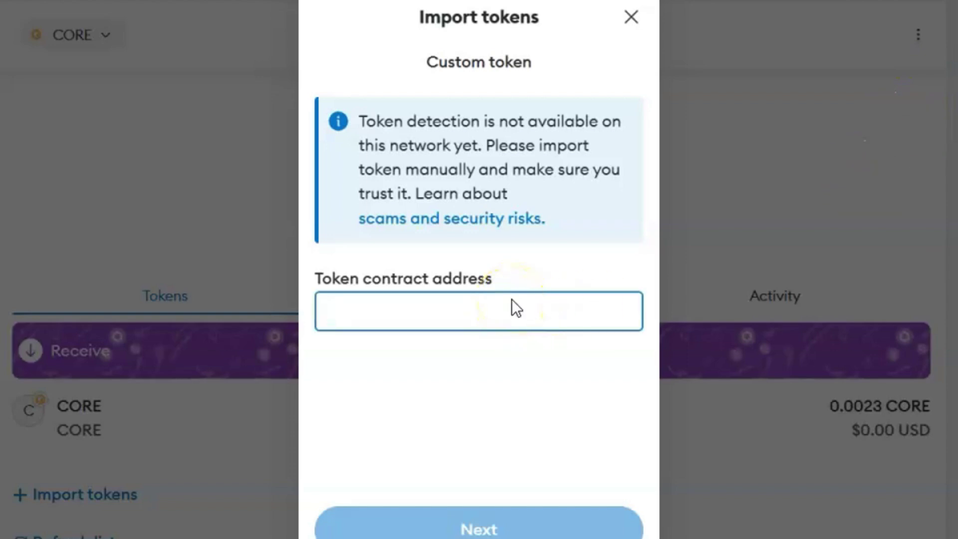
key(ctrl+v)
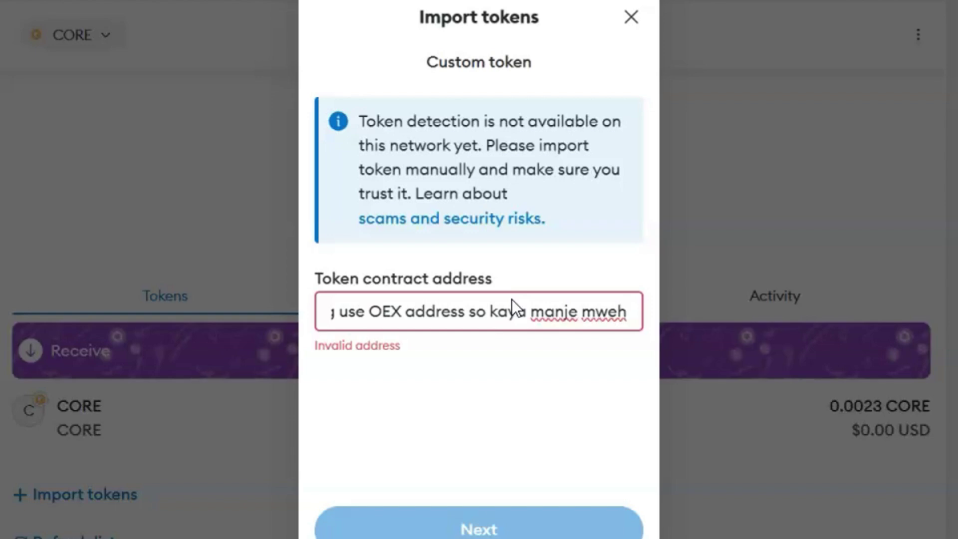
click(612, 324)
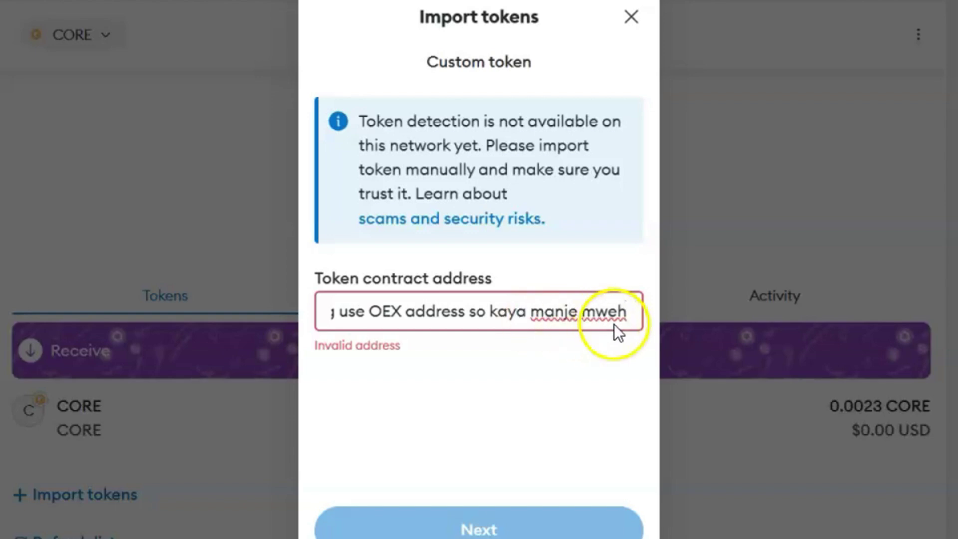
key(BackSpace)
key(BackSpace)
key(BackSpace)
key(BackSpace)
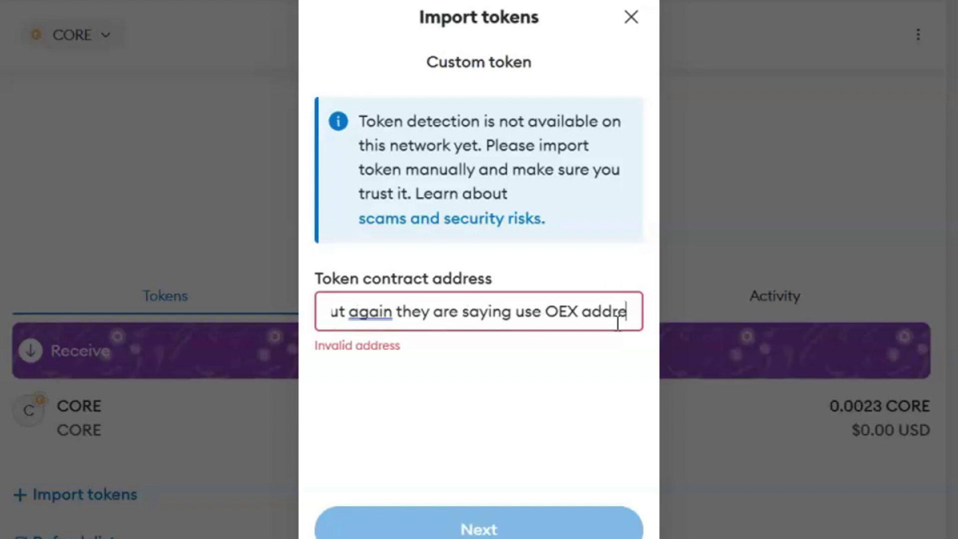
key(BackSpace)
key(BackSpace)
key(BackSpace)
key(BackSpace)
key(BackSpace)
key(BackSpace)
key(BackSpace)
key(BackSpace)
click(616, 307)
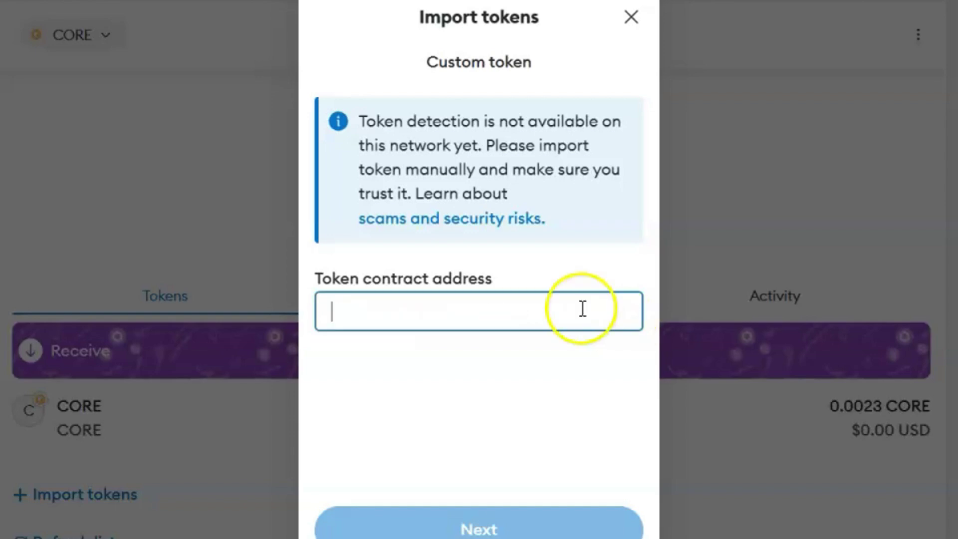
- Select the full 0x contract address in the WhatsApp chat and copy it
click(703, 516)
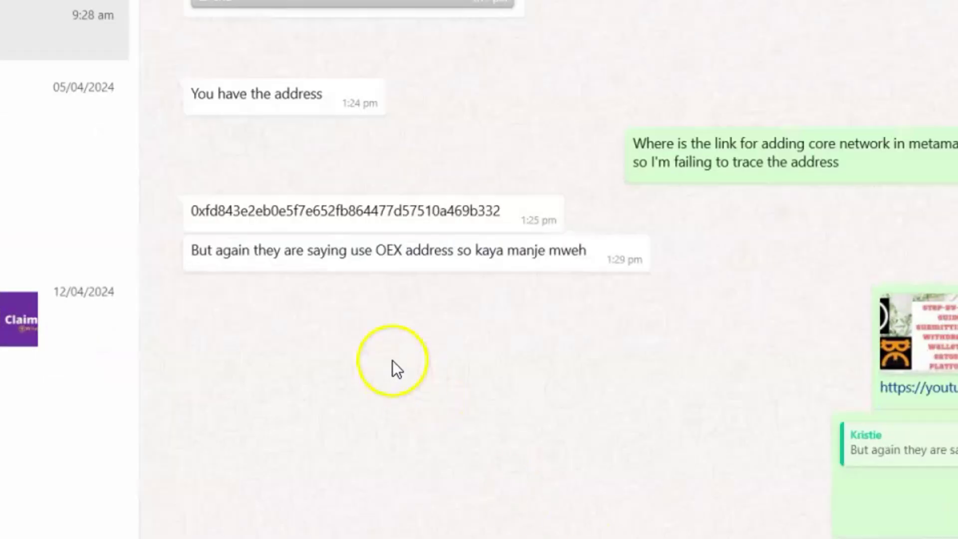
mouse_move(345, 213)
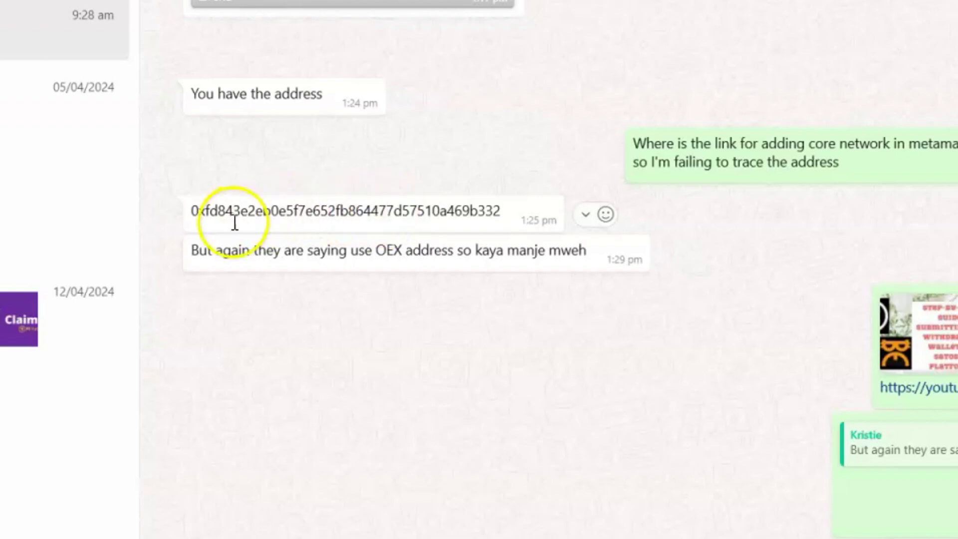
mouse_move(196, 211)
mouse_down()
mouse_move(475, 209)
mouse_move(193, 215)
mouse_up()
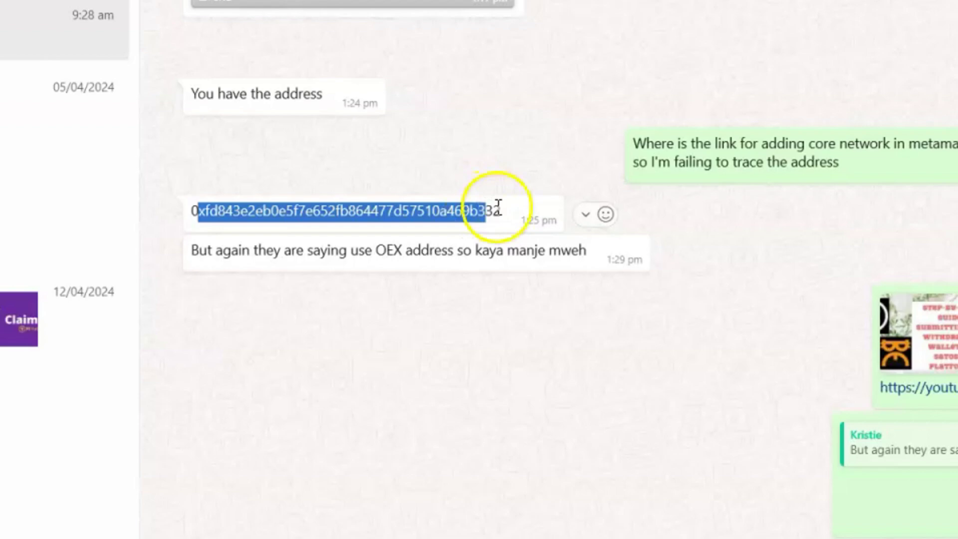
click(194, 215)
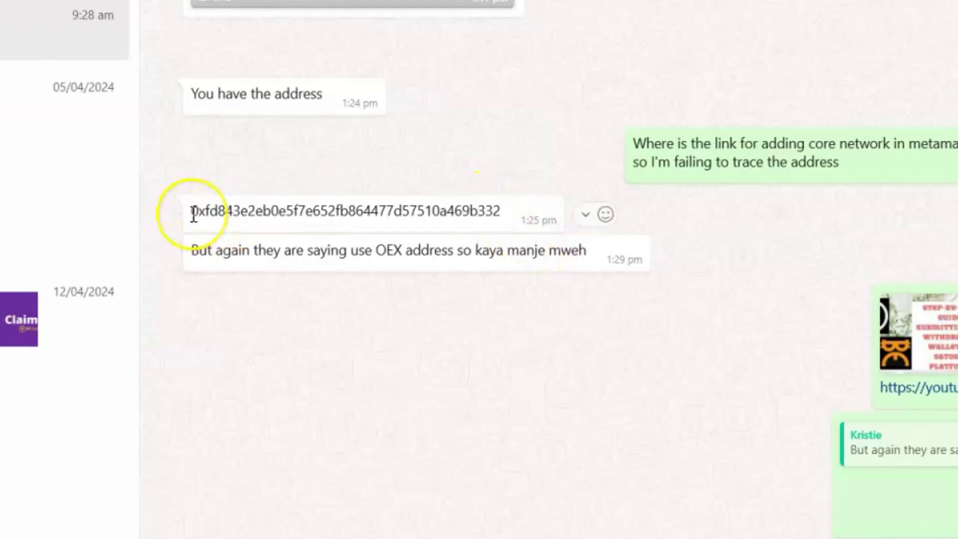
drag(194, 215, 534, 208)
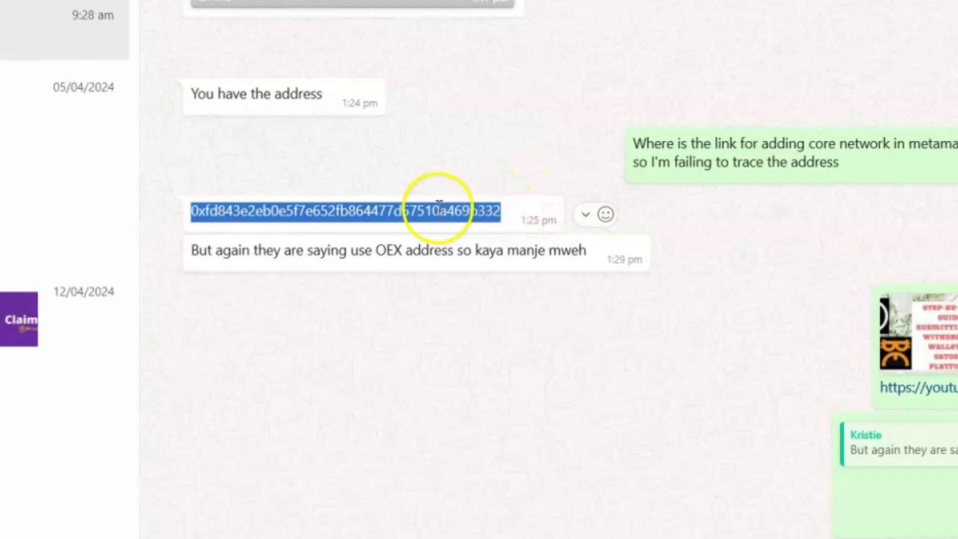
right_click(457, 211)
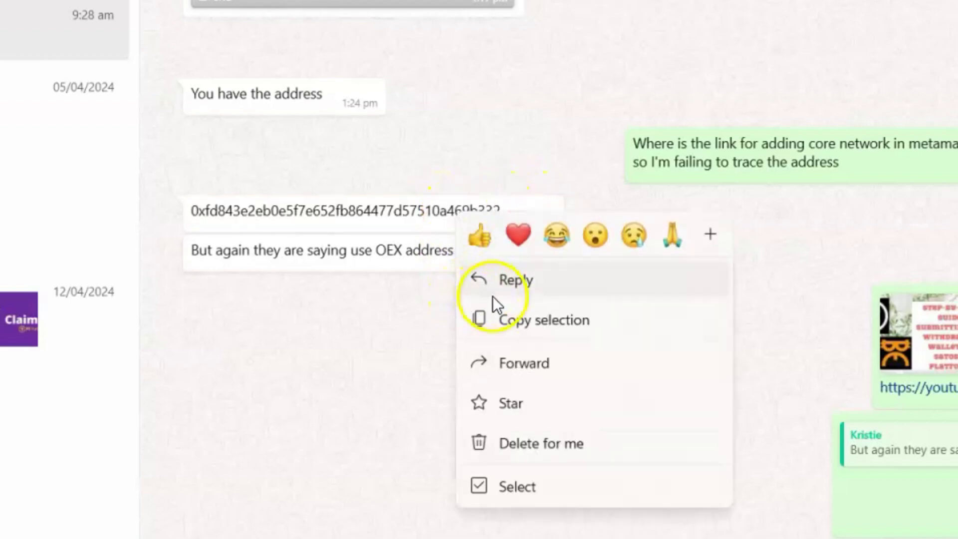
click(429, 241)
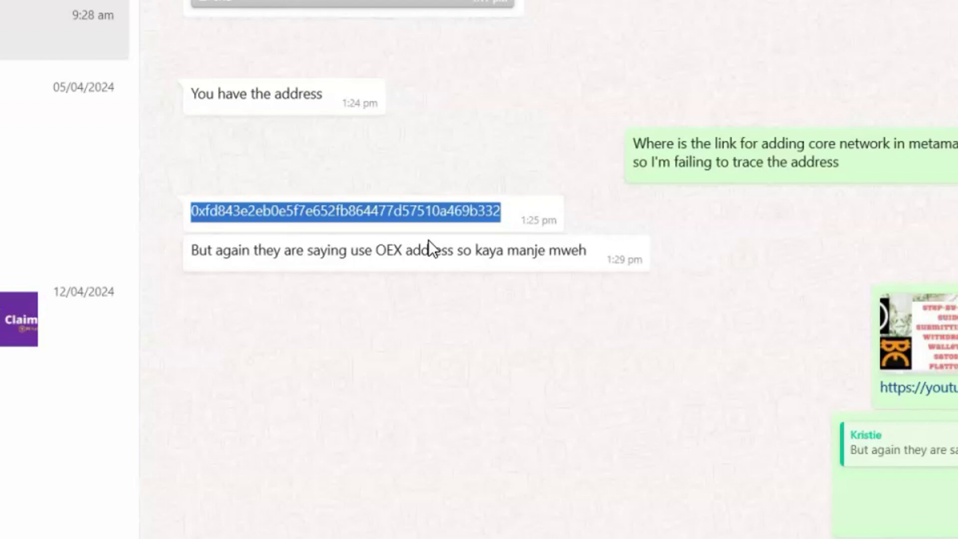
right_click(332, 224)
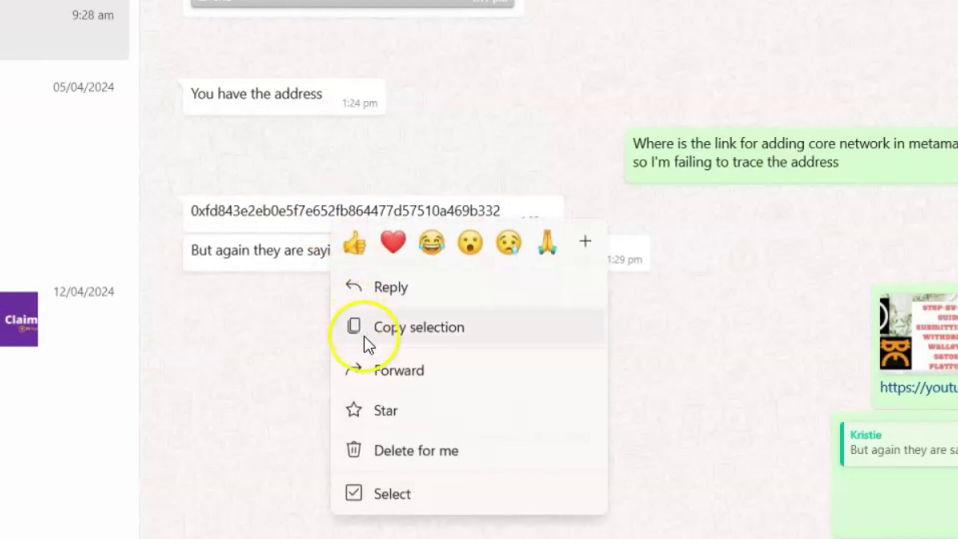
click(378, 328)
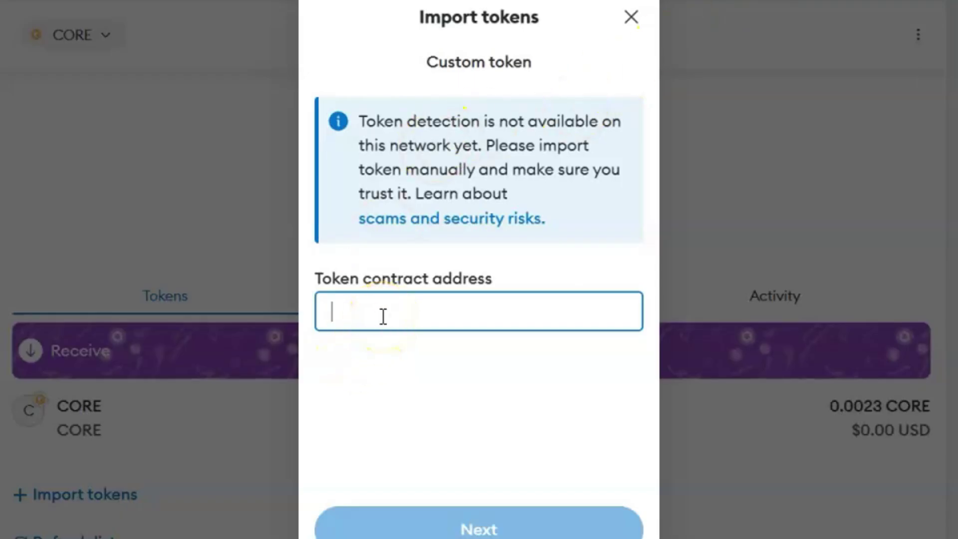
- Paste the OEX contract address into the import form and confirm importing the token
key(ctrl+v)
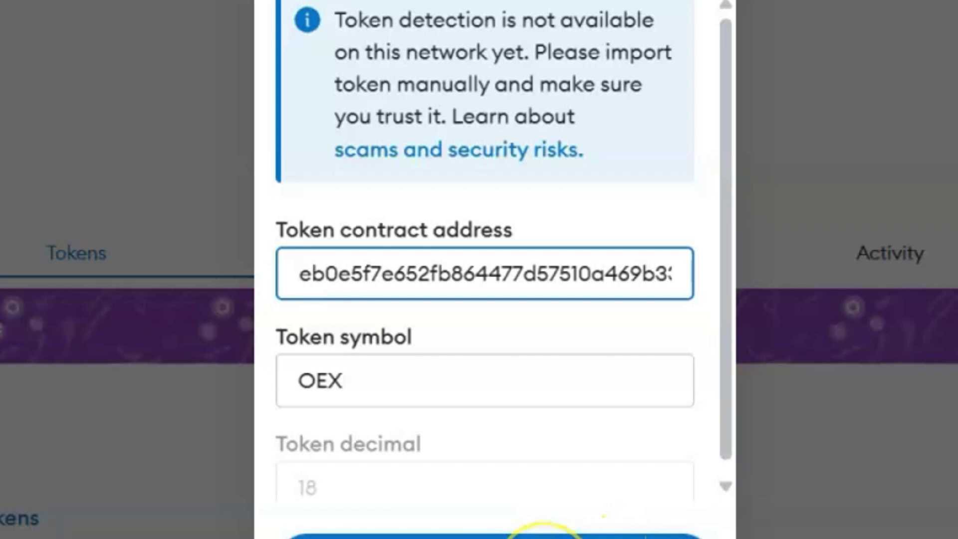
click(547, 533)
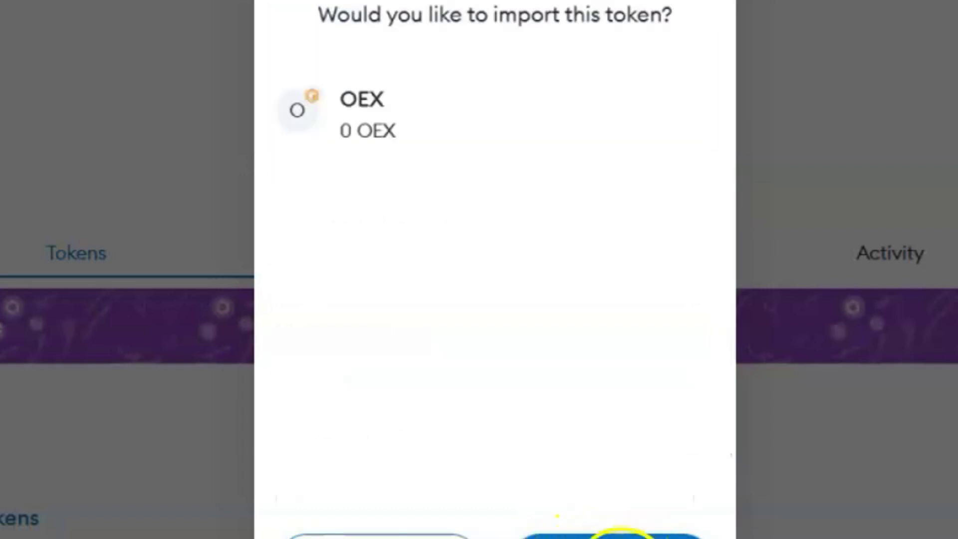
click(621, 534)
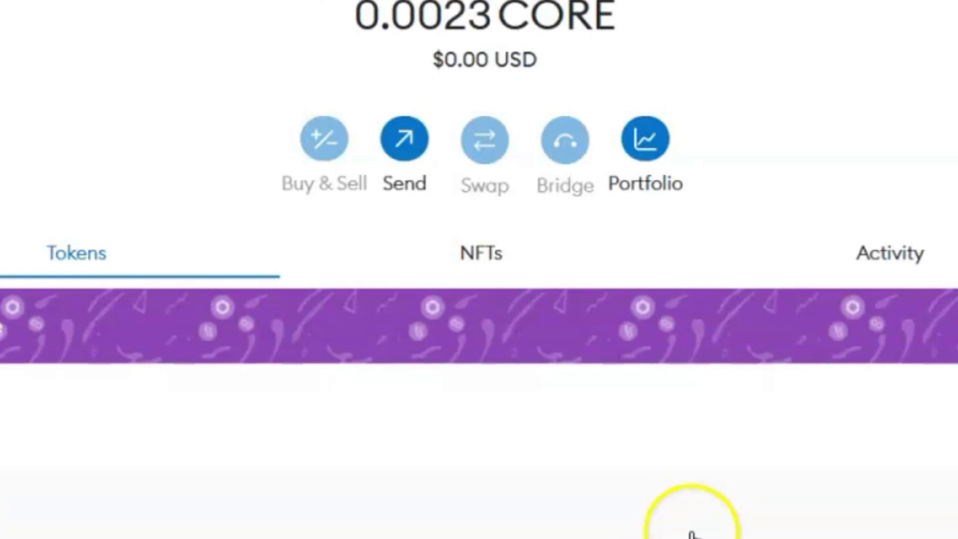